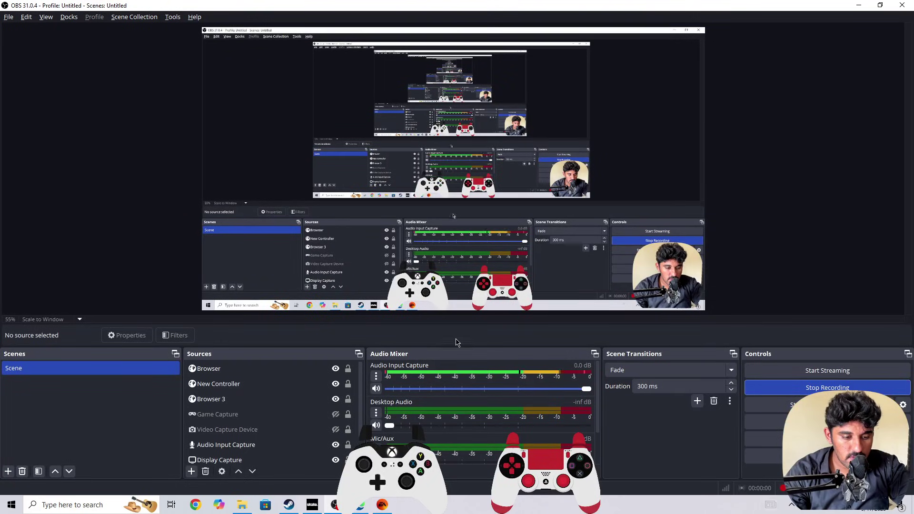
Switch to the skate. game and open its Graphics settings.
{"action": "left_click", "coordinate": [312, 506]}
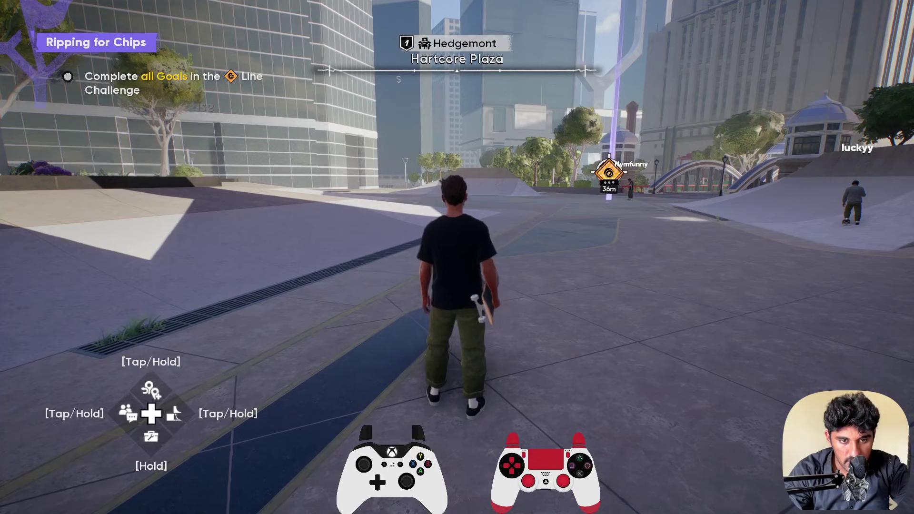
{"action": "key", "text": "XF86AudioMute"}
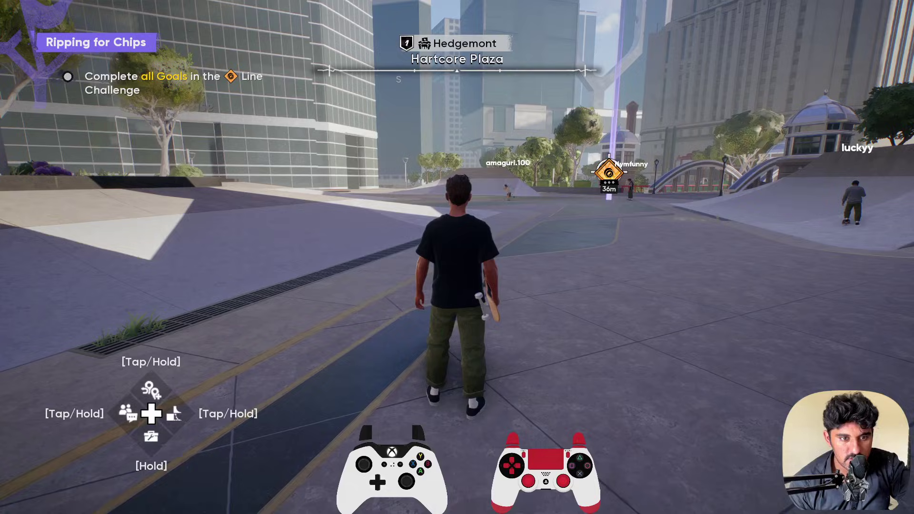
{"action": "key", "text": "Escape"}
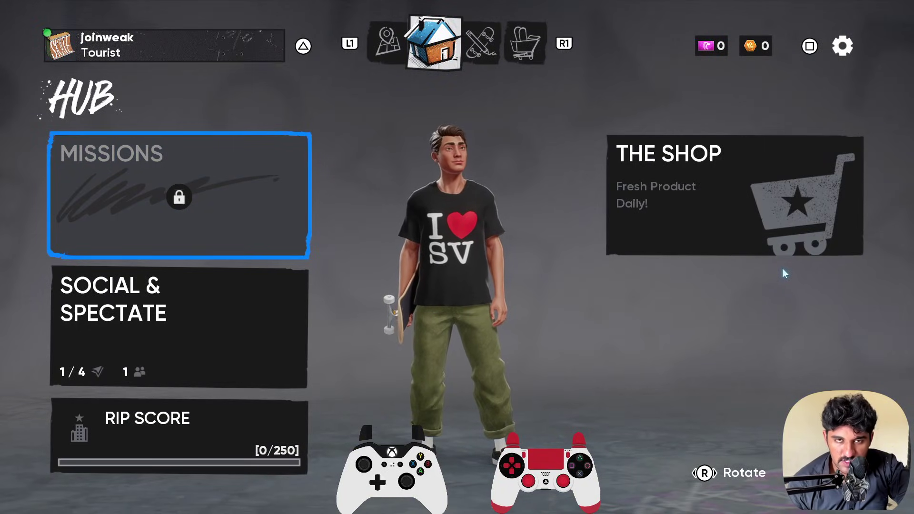
{"action": "key", "text": "Escape"}
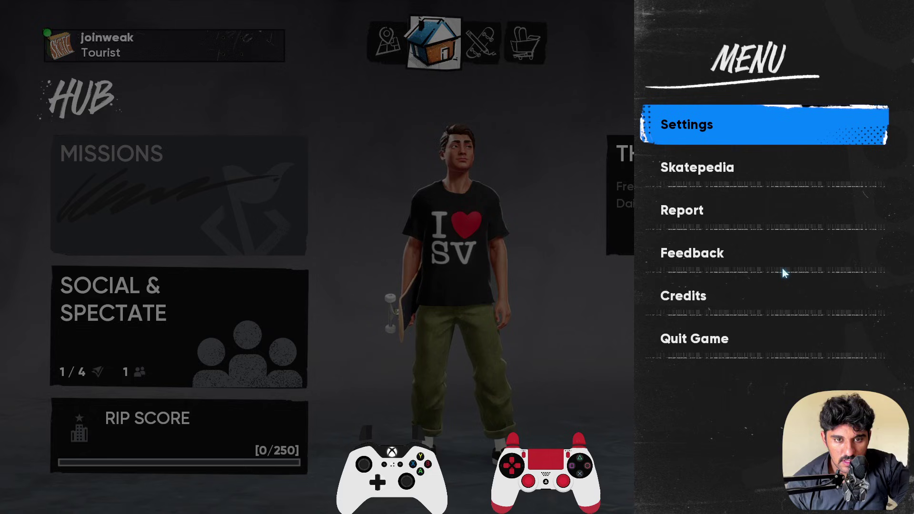
{"action": "key", "text": "Return"}
{"action": "key", "text": "Right"}
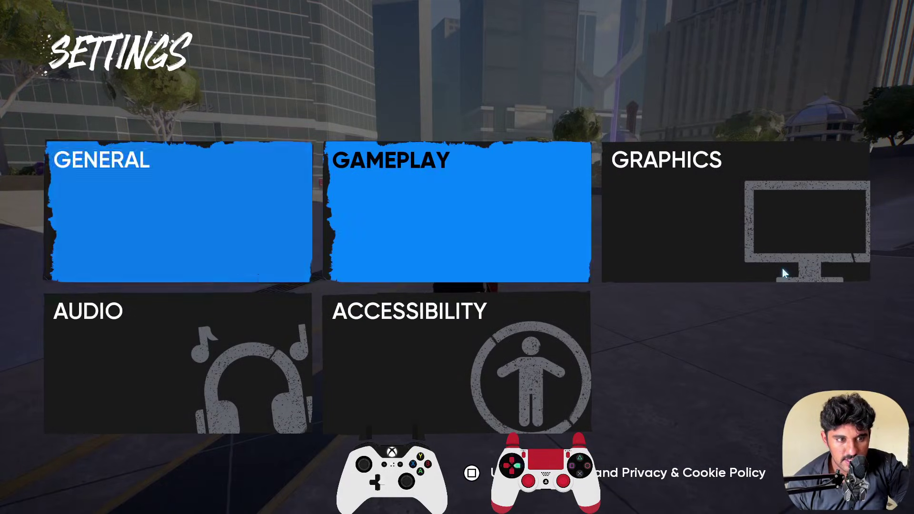
{"action": "key", "text": "Right"}
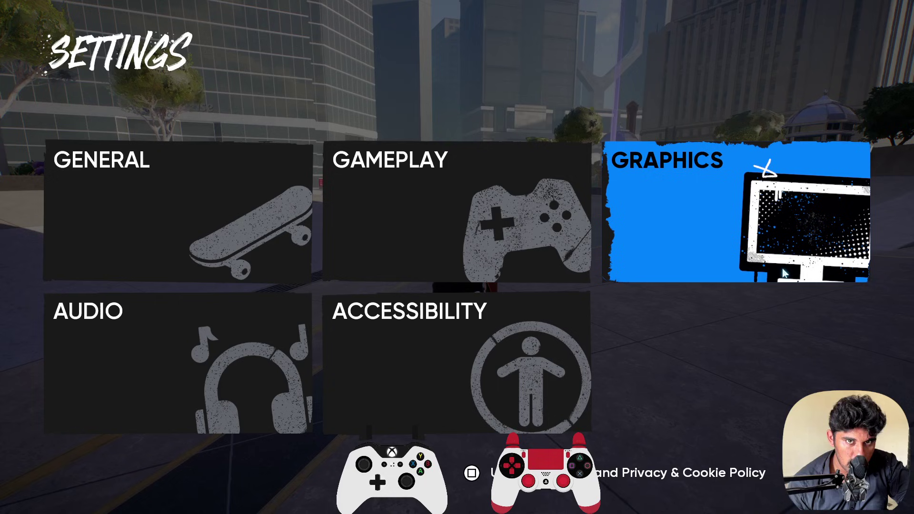
{"action": "key", "text": "Return"}
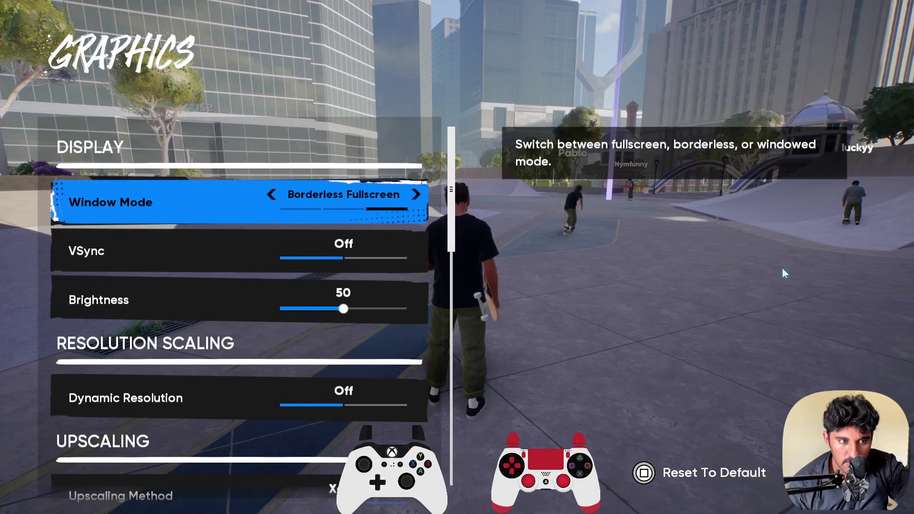
Try the Windowed and Fullscreen window modes, and restore Borderless Fullscreen.
{"action": "key", "text": "Left"}
{"action": "key", "text": "Left"}
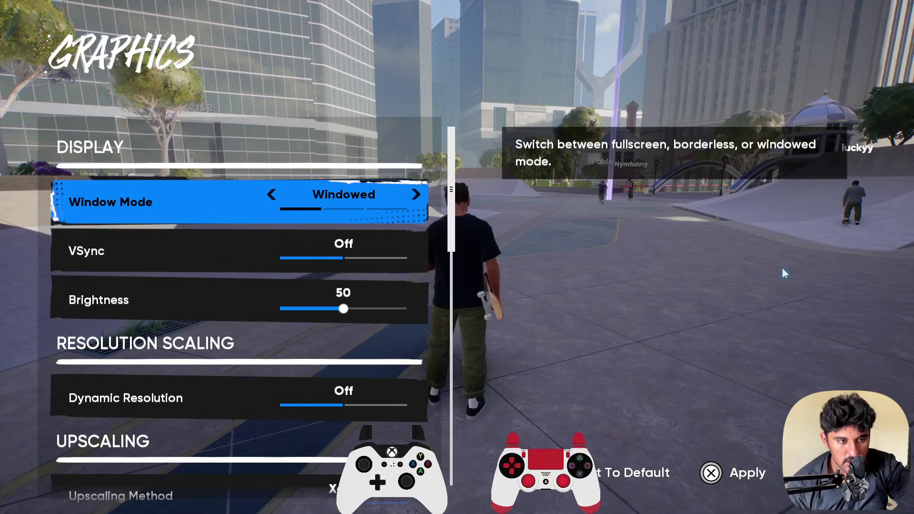
{"action": "key", "text": "Right"}
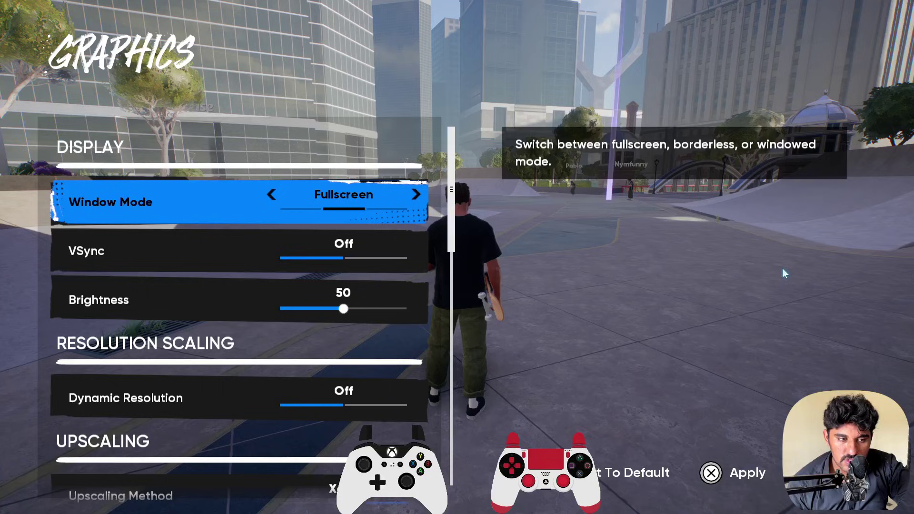
{"action": "key", "text": "Right"}
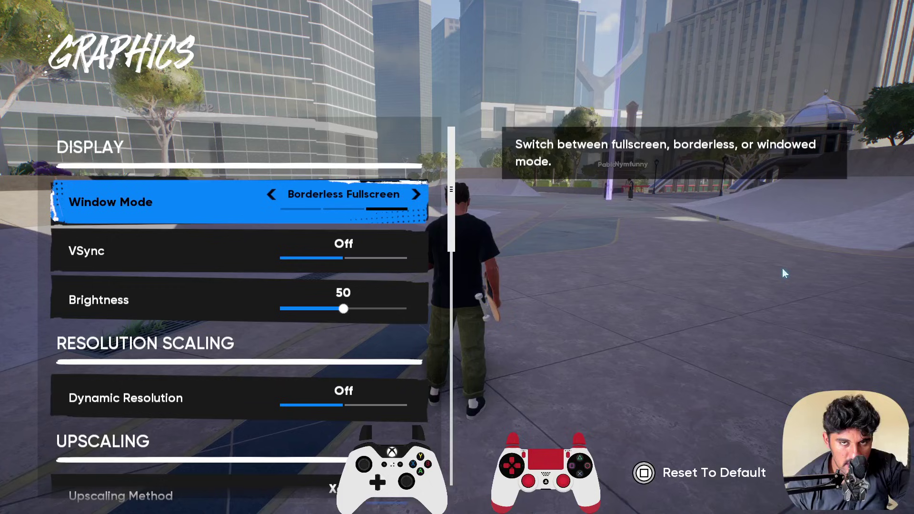
Examine the VSync, Brightness and Dynamic Resolution settings in the graphics options.
{"action": "key", "text": "Down"}
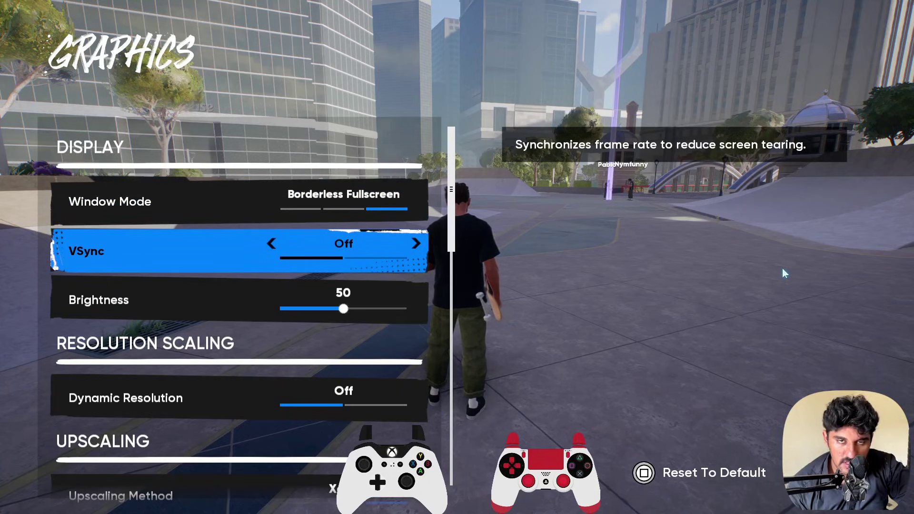
{"action": "key", "text": "Down"}
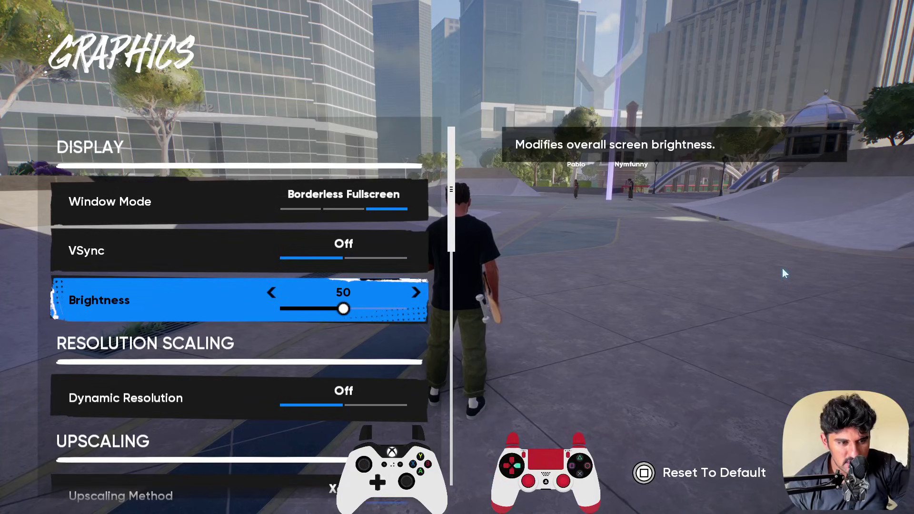
{"action": "key", "text": "Right"}
{"action": "key", "text": "Left"}
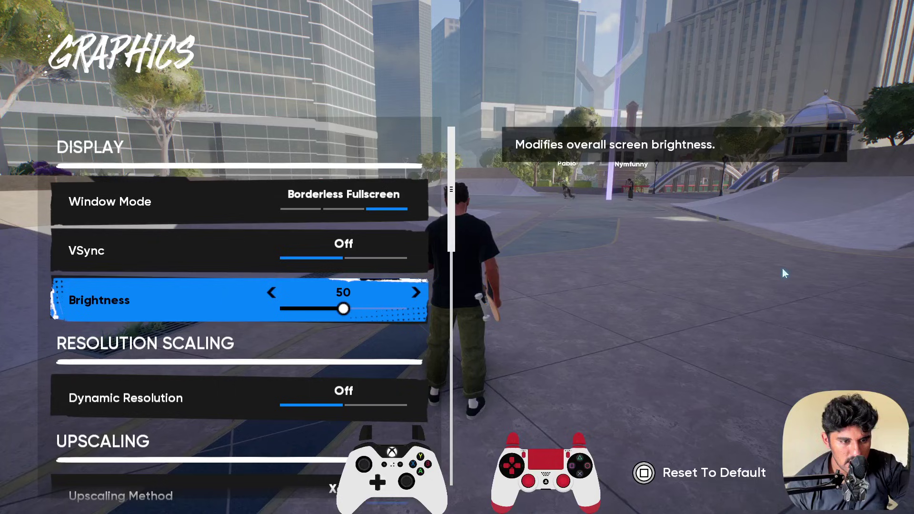
{"action": "key", "text": "Down"}
{"action": "key", "text": "Down"}
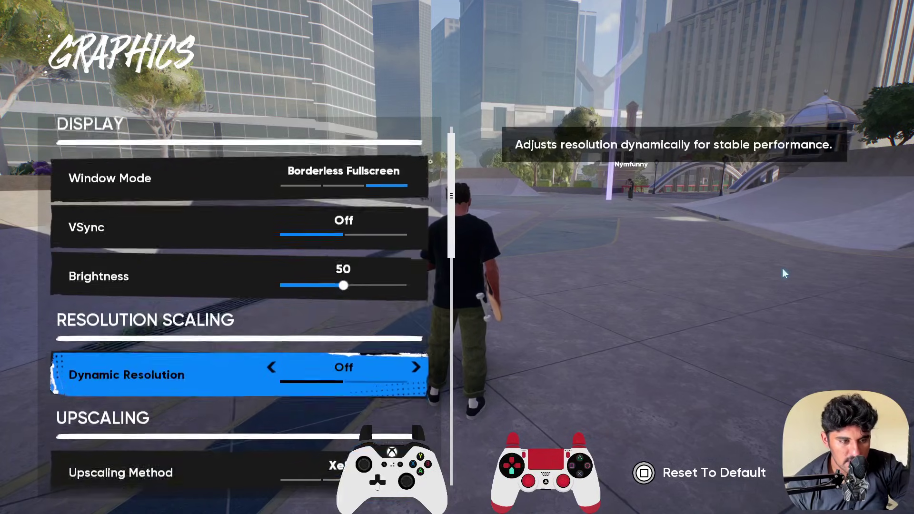
{"action": "key", "text": "Up"}
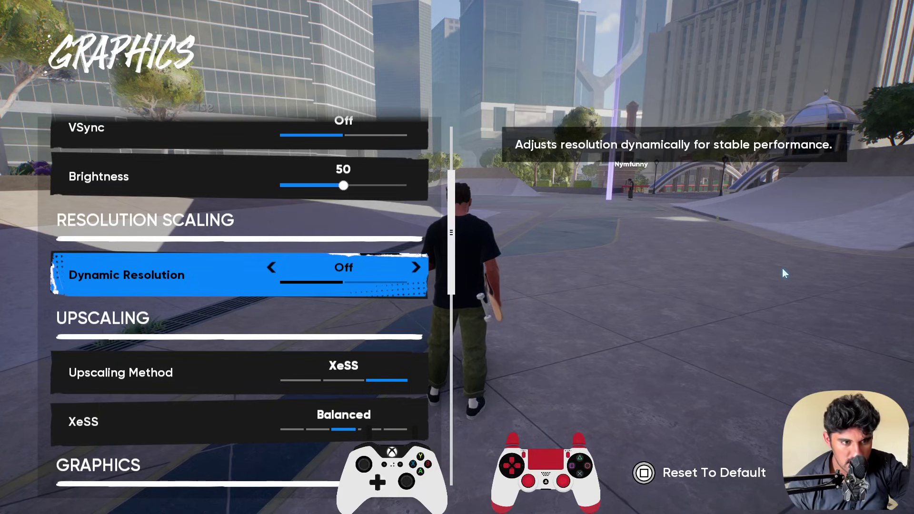
Examine the Upscaling Method and XeSS settings, and continue to Global Graphics Quality.
{"action": "key", "text": "Down"}
{"action": "key", "text": "Down"}
{"action": "key", "text": "Down"}
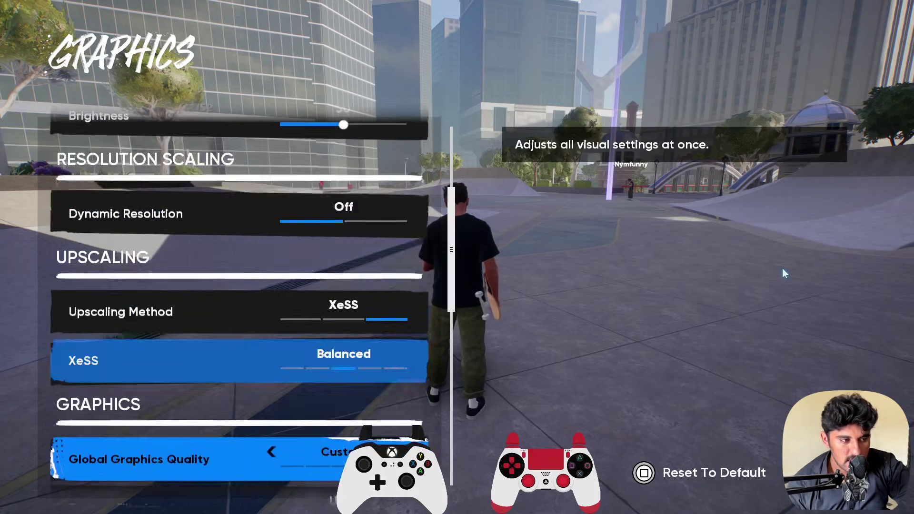
{"action": "key", "text": "Up"}
{"action": "key", "text": "Up"}
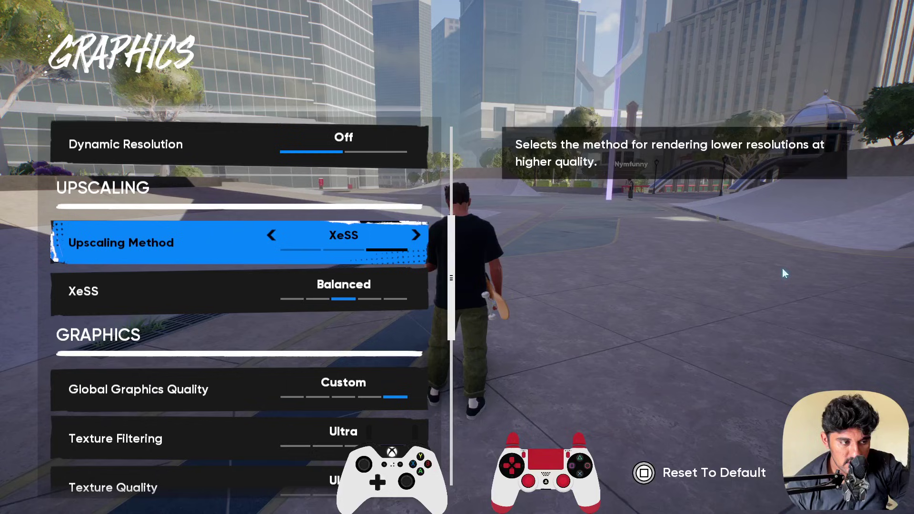
{"action": "key", "text": "Down"}
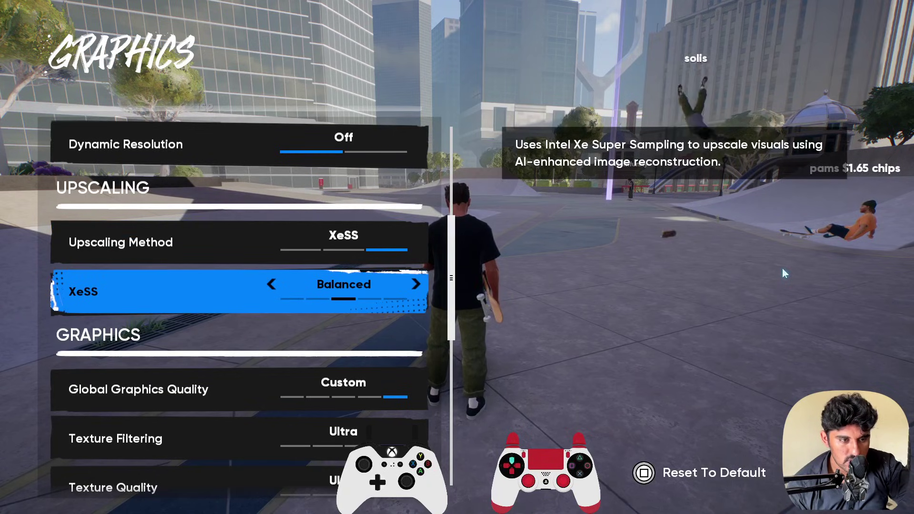
{"action": "key", "text": "Up"}
{"action": "key", "text": "Down"}
{"action": "key", "text": "Down"}
{"action": "key", "text": "Down"}
{"action": "key", "text": "Down"}
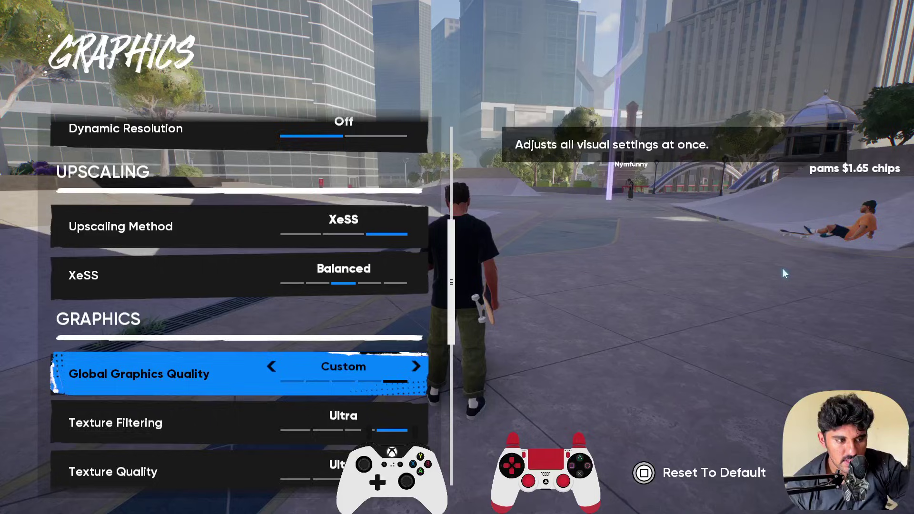
{"action": "key", "text": "Up"}
{"action": "key", "text": "Up"}
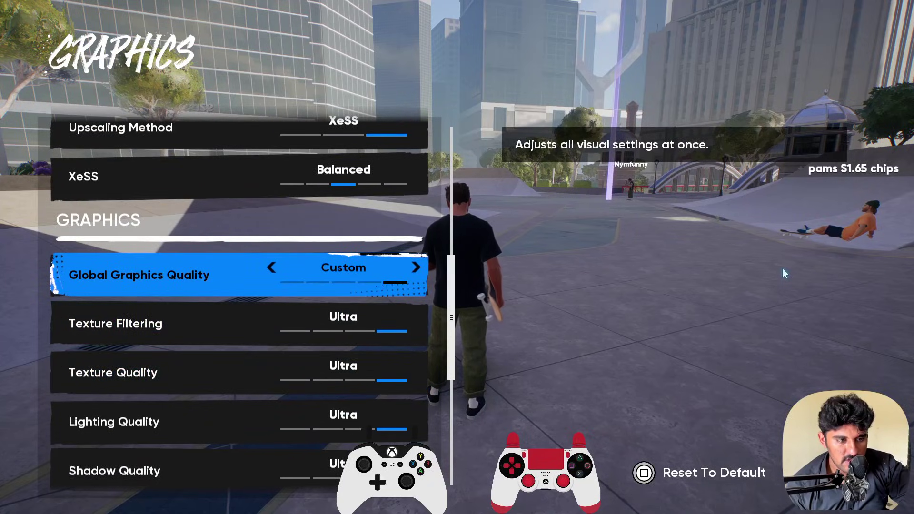
Try the Ultra, High, Medium and Low presets for Global Graphics Quality.
{"action": "key", "text": "Left"}
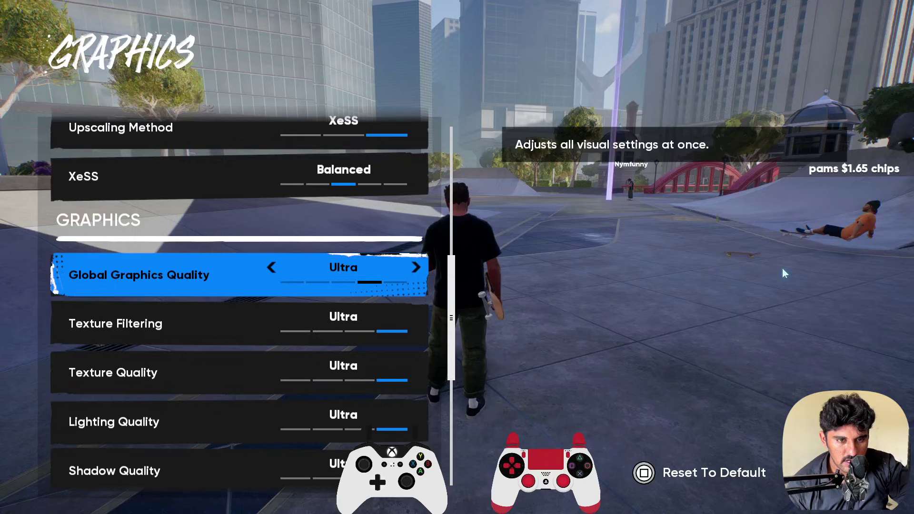
{"action": "key", "text": "Left"}
{"action": "key", "text": "Left"}
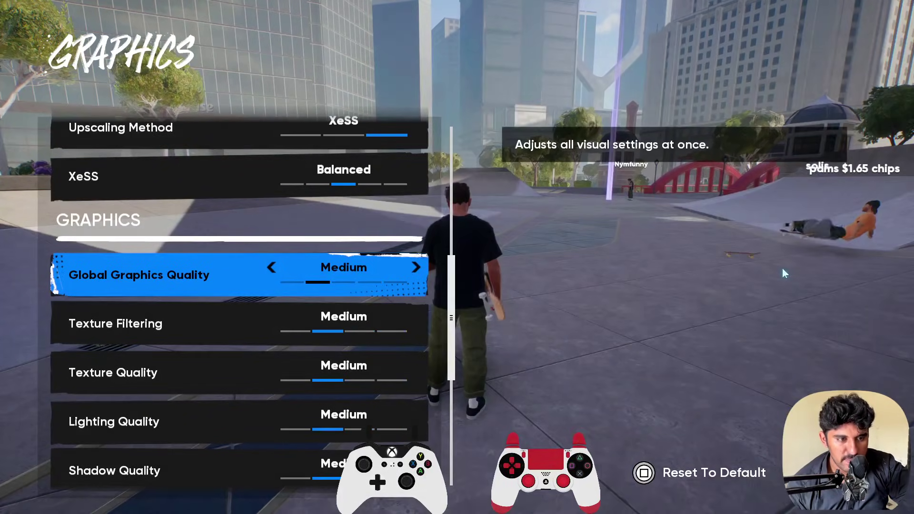
{"action": "key", "text": "Right"}
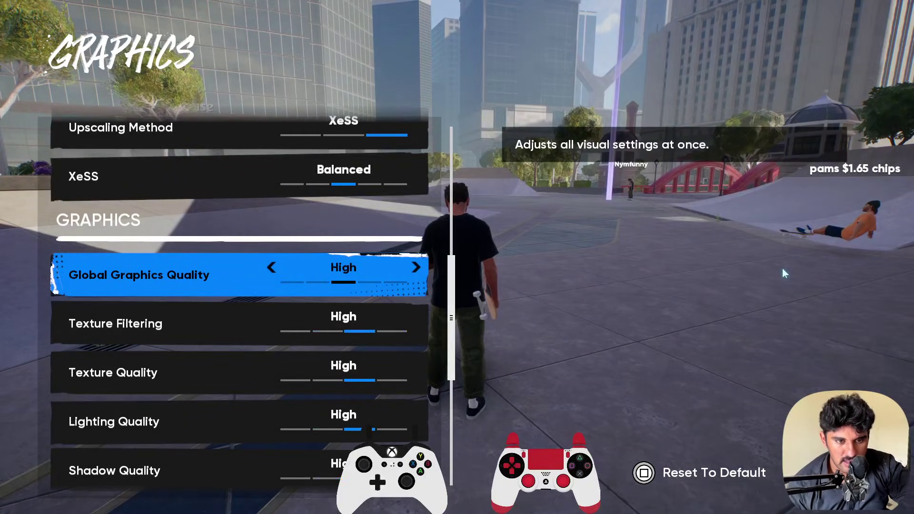
{"action": "key", "text": "Left"}
{"action": "key", "text": "Left"}
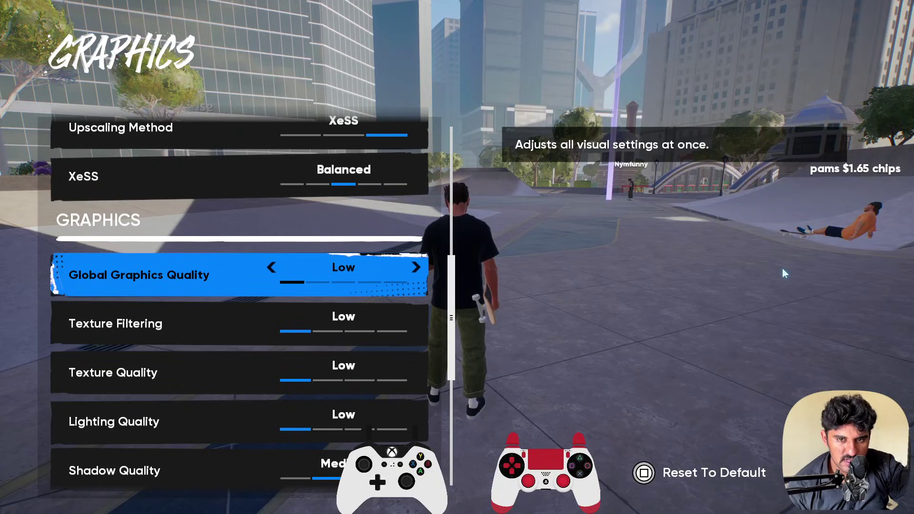
Raise Global Graphics Quality through Medium, High and Ultra up to Custom.
{"action": "key", "text": "Right"}
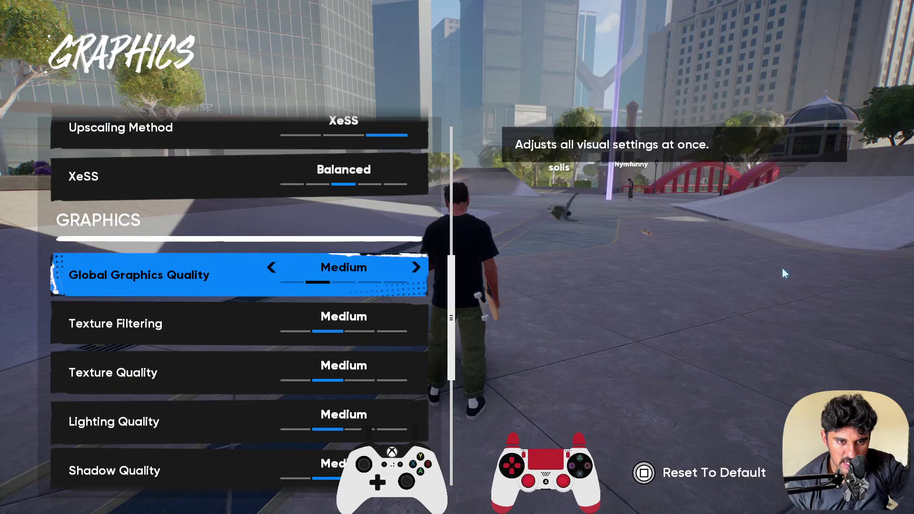
{"action": "key", "text": "Right"}
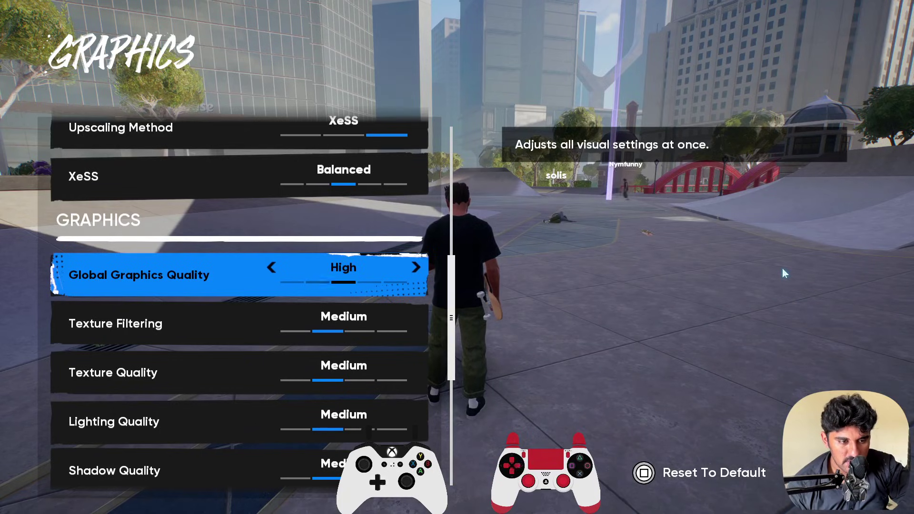
{"action": "key", "text": "Right"}
Examine the individual quality settings from Texture Filtering down to Motion Blur Quality.
{"action": "key", "text": "Down"}
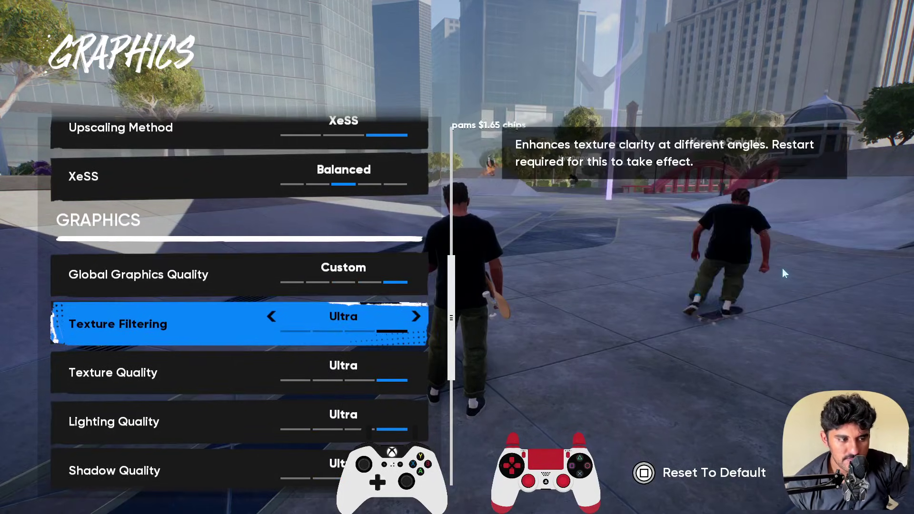
{"action": "key", "text": "Down"}
{"action": "key", "text": "Down"}
{"action": "key", "text": "Down"}
{"action": "key", "text": "Down"}
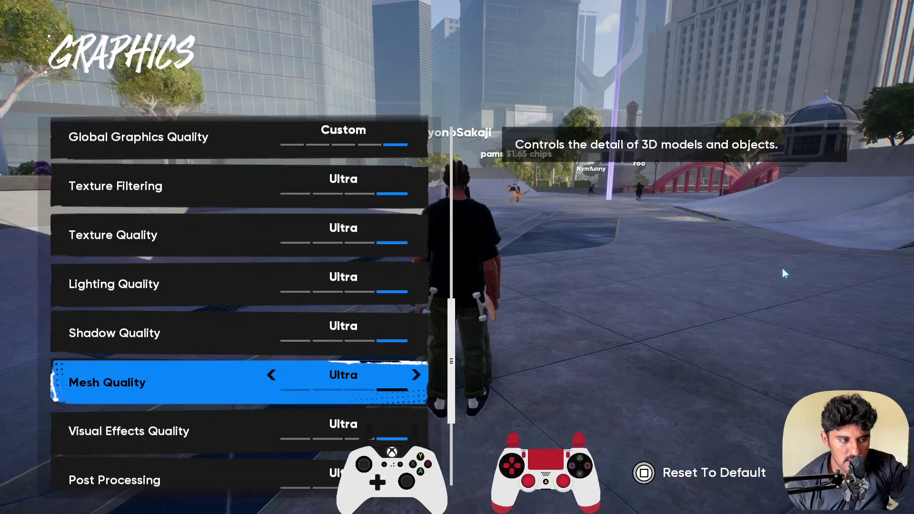
{"action": "key", "text": "Up"}
{"action": "key", "text": "Up"}
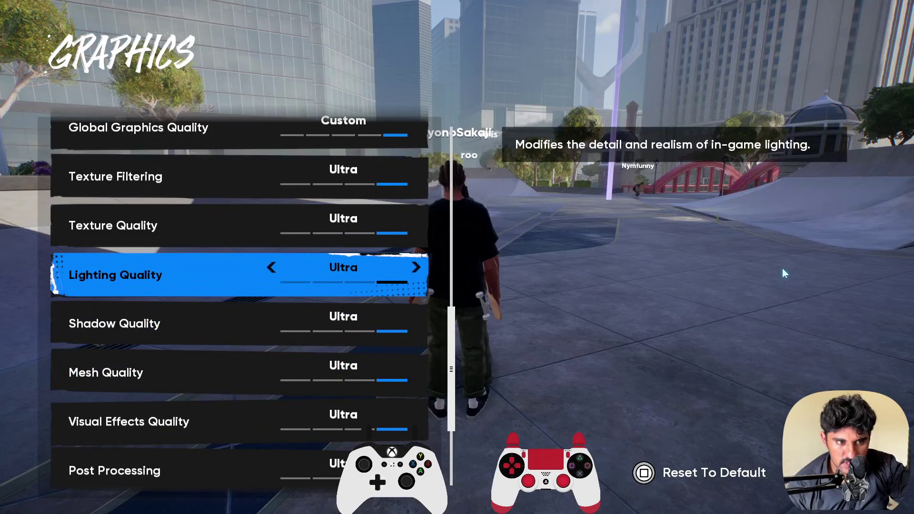
{"action": "key", "text": "Down"}
{"action": "key", "text": "Down"}
{"action": "key", "text": "Down"}
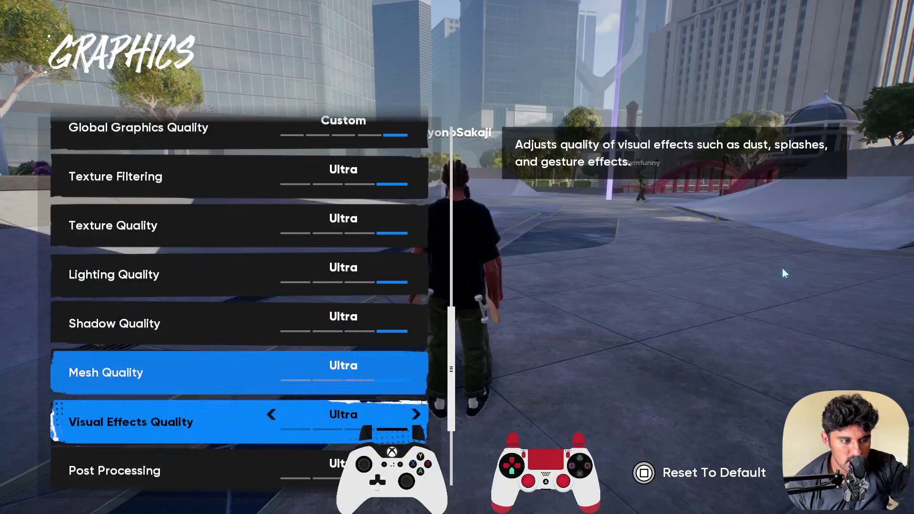
{"action": "key", "text": "Down"}
{"action": "key", "text": "Down"}
{"action": "key", "text": "Down"}
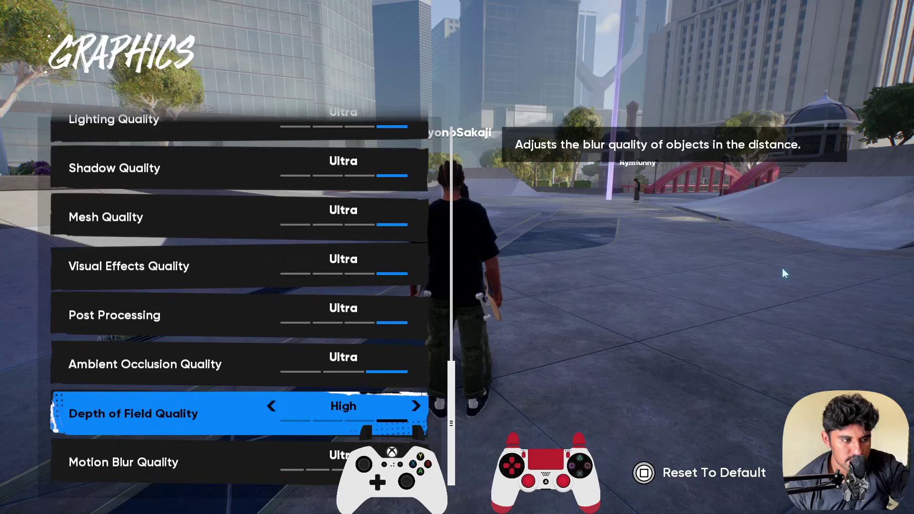
{"action": "key", "text": "Down"}
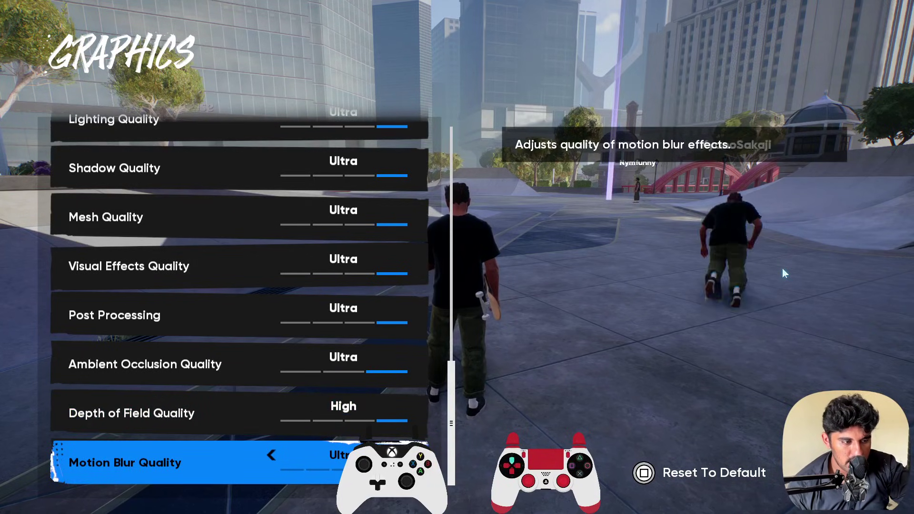
{"action": "key", "text": "Up"}
{"action": "key", "text": "Up"}
{"action": "key", "text": "Up"}
{"action": "key", "text": "Up"}
{"action": "key", "text": "Up"}
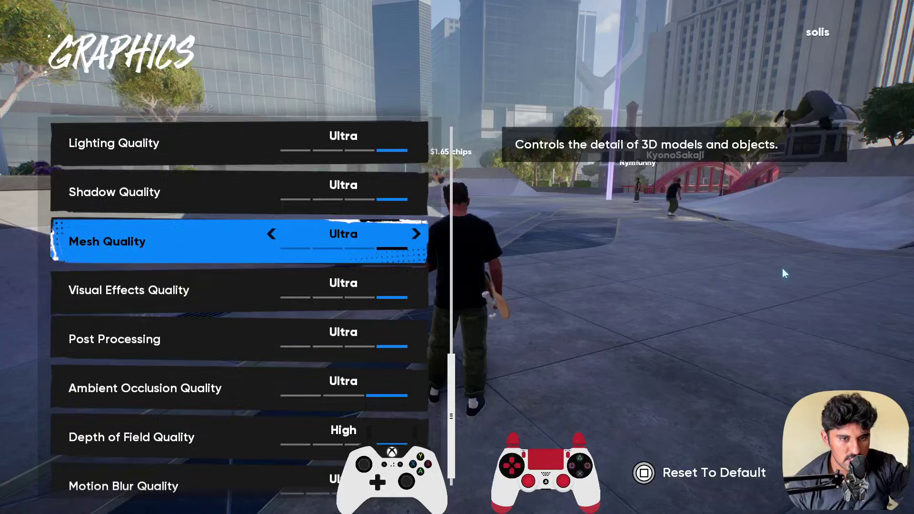
Leave the Graphics settings and open the Accessibility settings.
{"action": "key", "text": "Escape"}
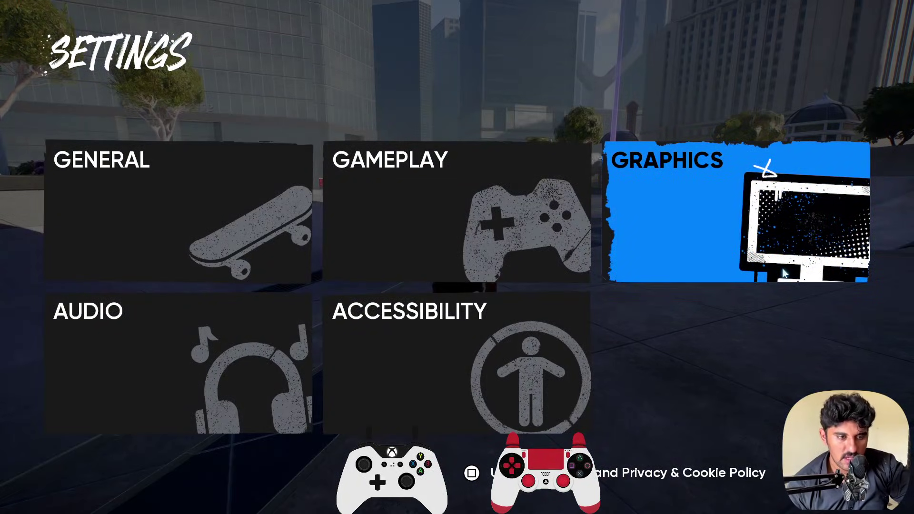
{"action": "key", "text": "Down"}
{"action": "key", "text": "Return"}
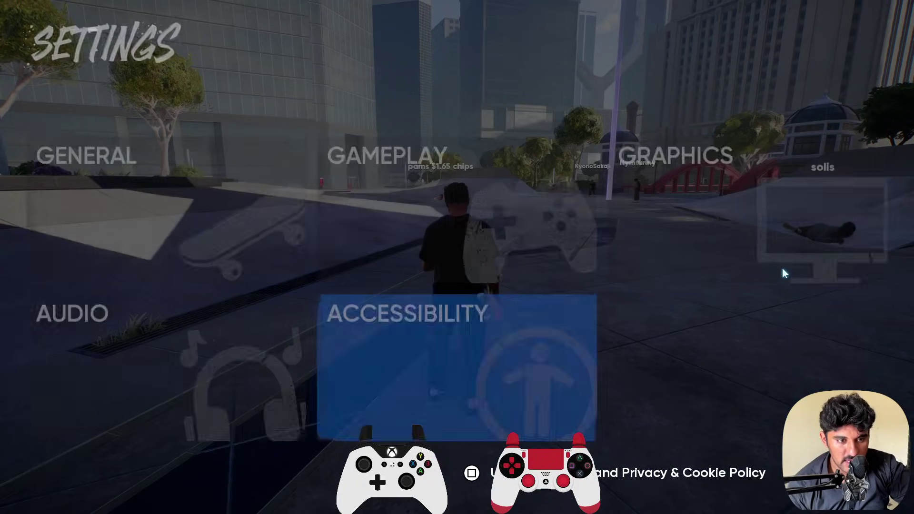
Examine the Field of View and Camera Shake Intensity options for the on-board and off-board cameras in the Accessibility settings.
{"action": "key", "text": "Down"}
{"action": "key", "text": "Down"}
{"action": "key", "text": "Down"}
{"action": "key", "text": "Down"}
{"action": "key", "text": "Down"}
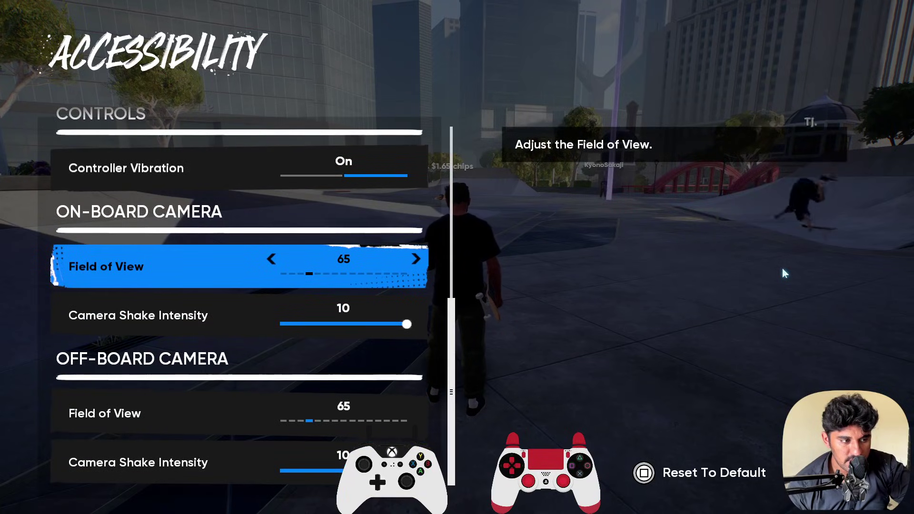
{"action": "key", "text": "Down"}
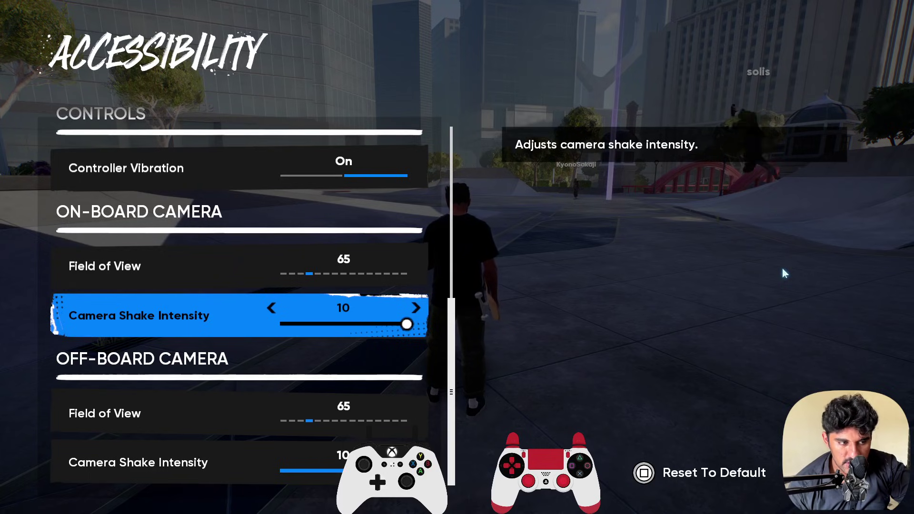
{"action": "key", "text": "Down"}
{"action": "key", "text": "Up"}
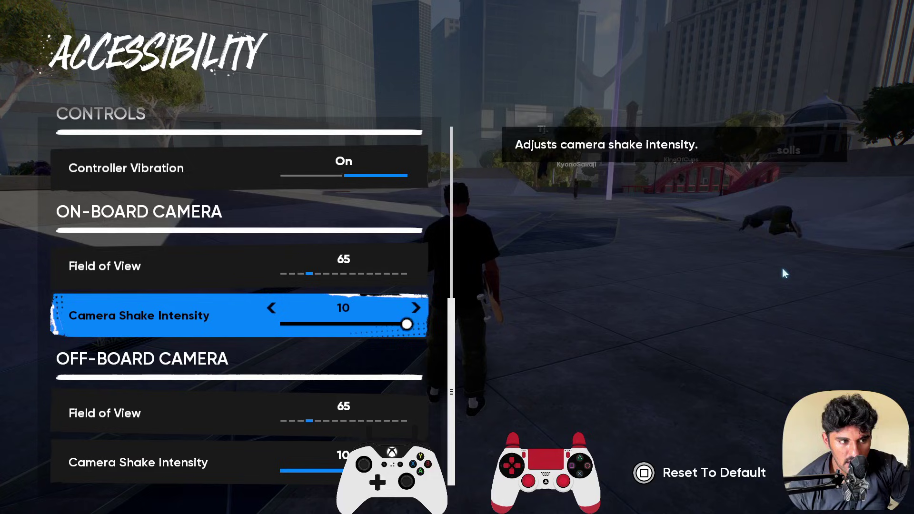
{"action": "key", "text": "Down"}
{"action": "key", "text": "Down"}
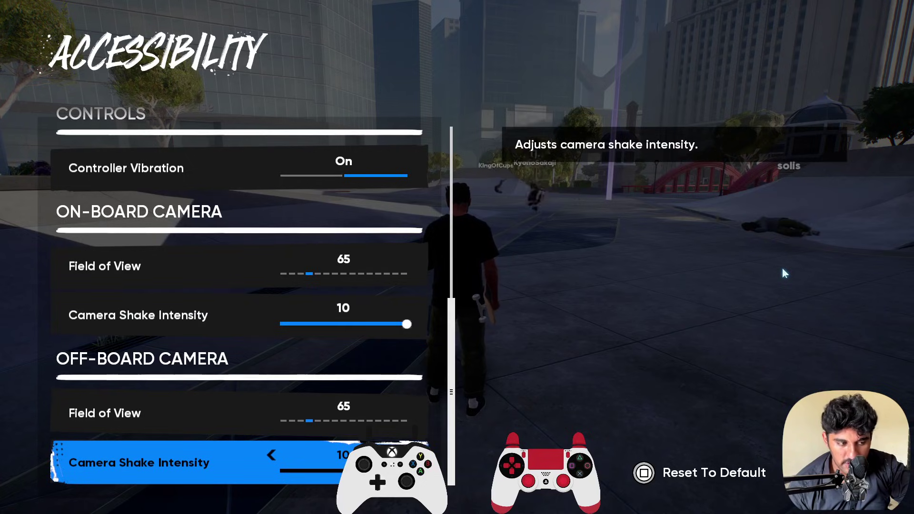
Leave the game's settings, switch to the Windows desktop and open the Windows Graphics settings by searching for "grap".
{"action": "key", "text": "Escape"}
{"action": "key", "text": "Escape"}
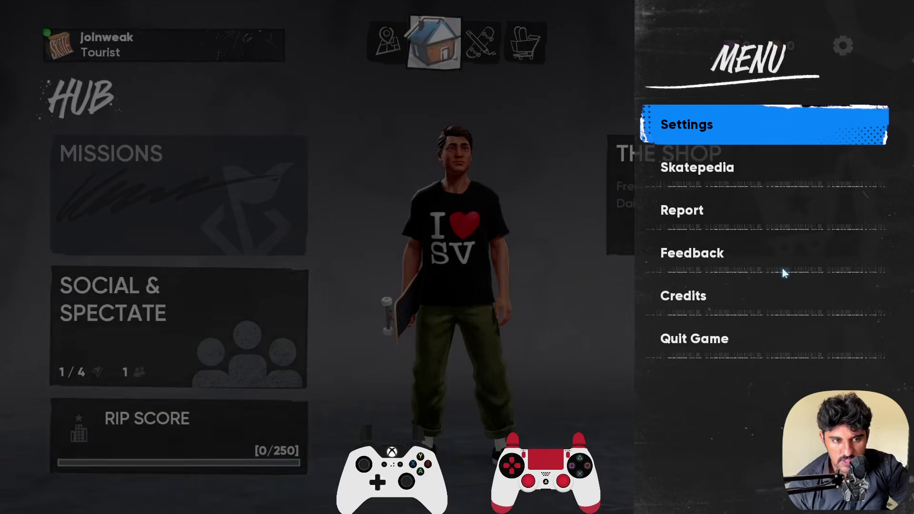
{"action": "key", "text": "alt+Tab"}
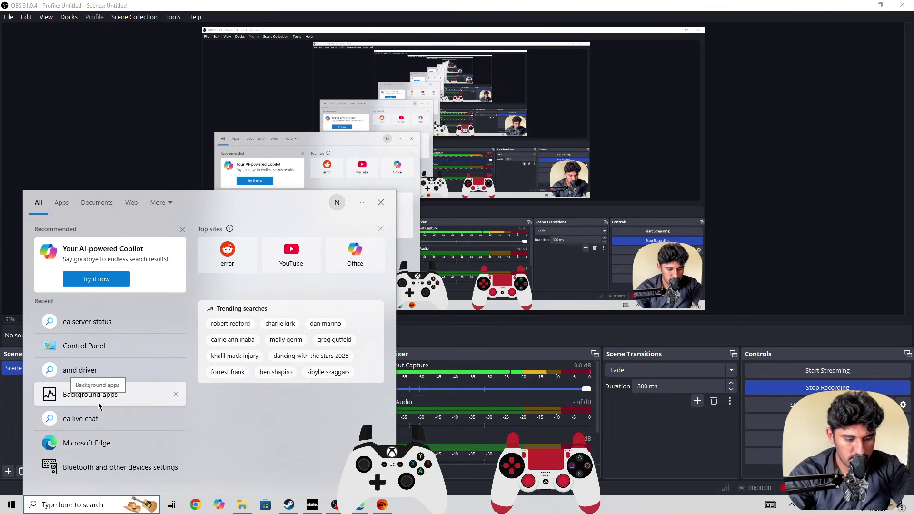
{"action": "type", "text": "grap"}
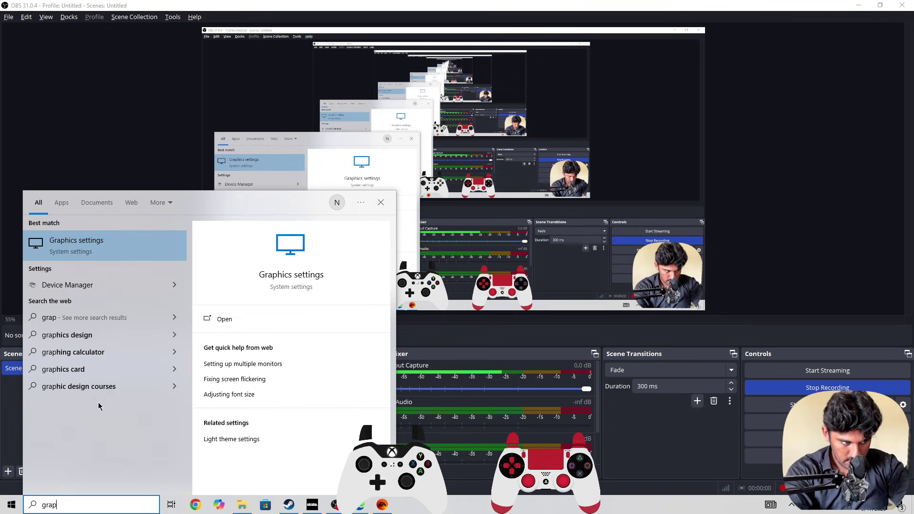
{"action": "key", "text": "Return"}
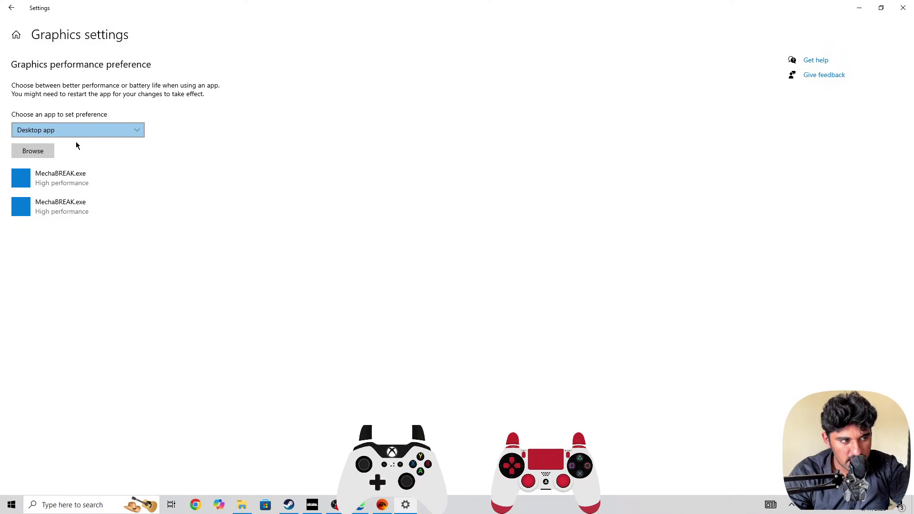
Browse the Desktop and New Volume (D:) for a desktop app to set a graphics preference for, then cancel and close Graphics settings.
{"action": "left_click", "coordinate": [39, 155]}
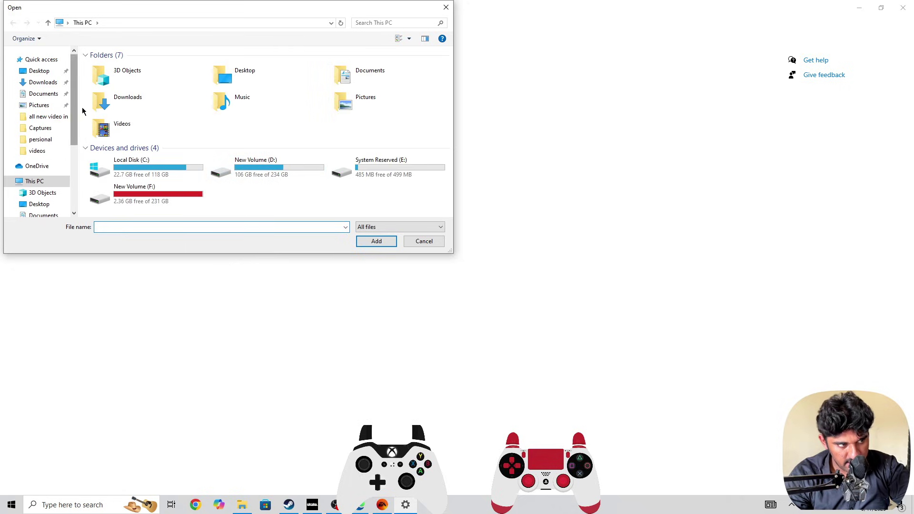
{"action": "left_click", "coordinate": [49, 74]}
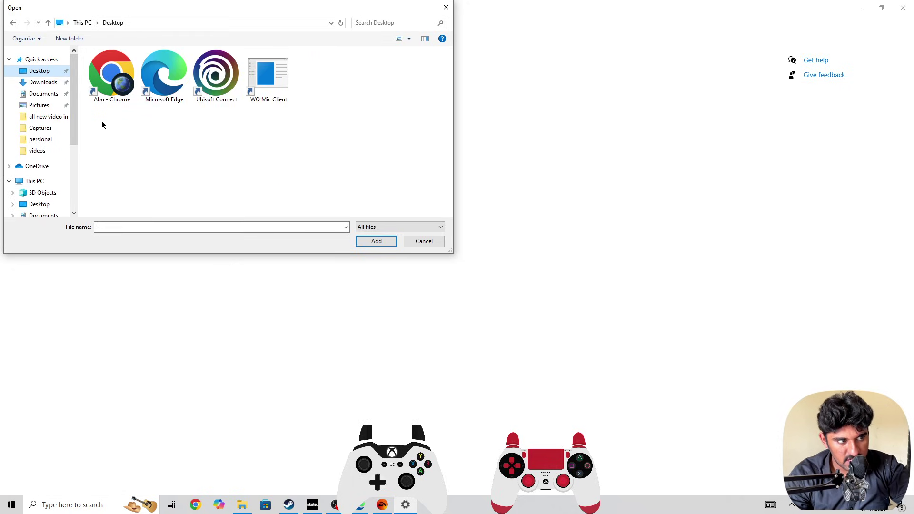
{"action": "left_click", "coordinate": [39, 203]}
{"action": "left_click", "coordinate": [44, 209]}
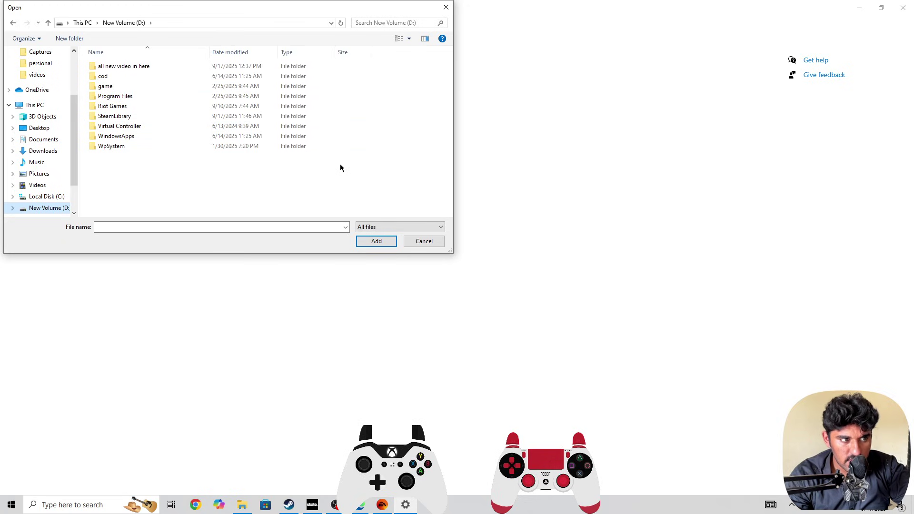
{"action": "left_click", "coordinate": [446, 7]}
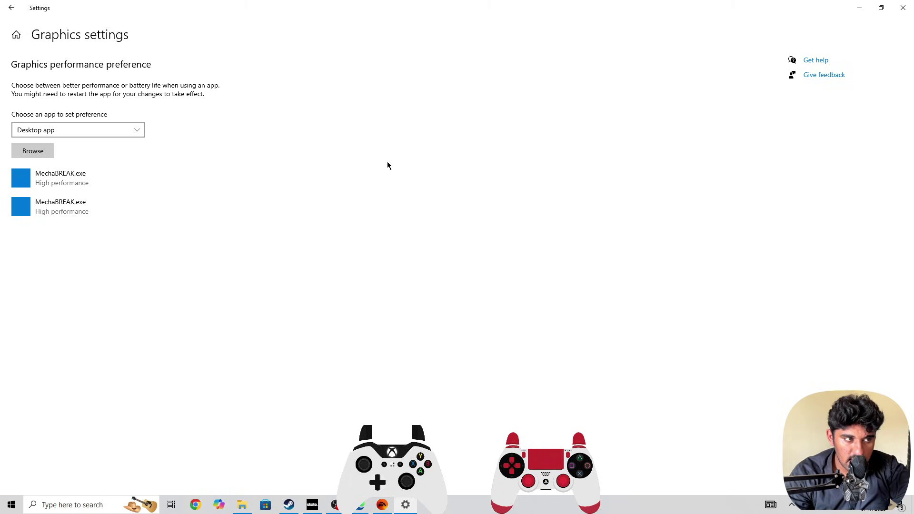
{"action": "left_click", "coordinate": [907, 10]}
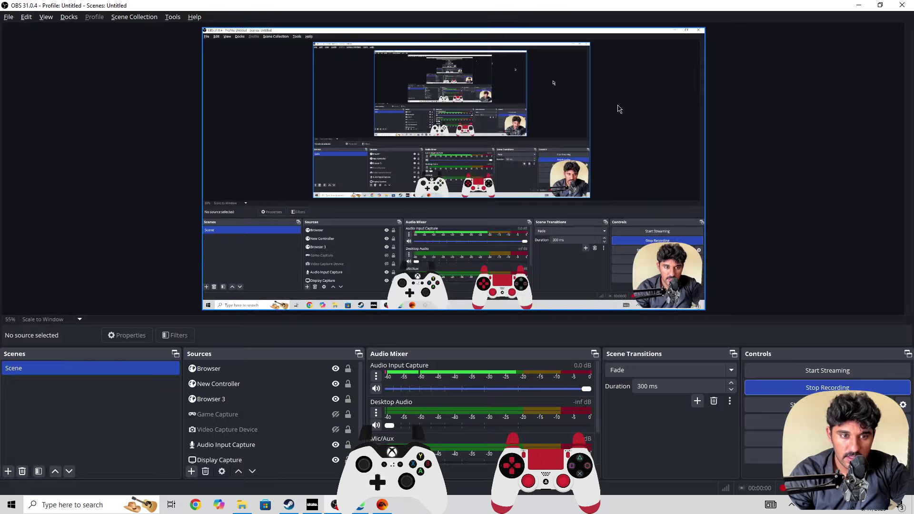